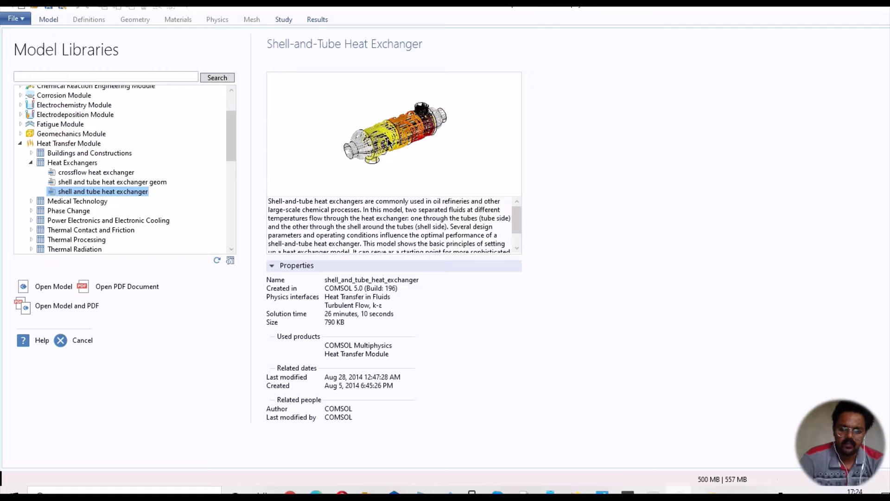
Step: Open the shell and tube heat exchanger model from the Heat Transfer Module library and expand the definitions of Component 1
{"action": "left_click", "coordinate": [58, 286]}
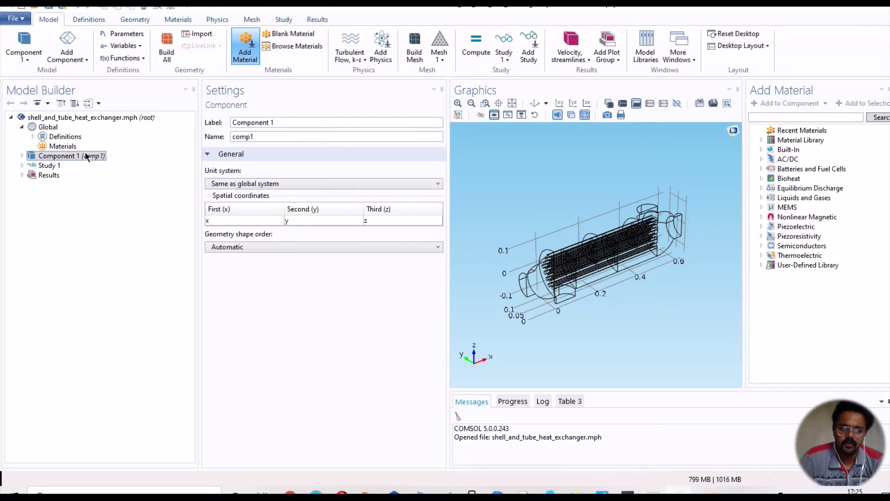
{"action": "left_click", "coordinate": [22, 156]}
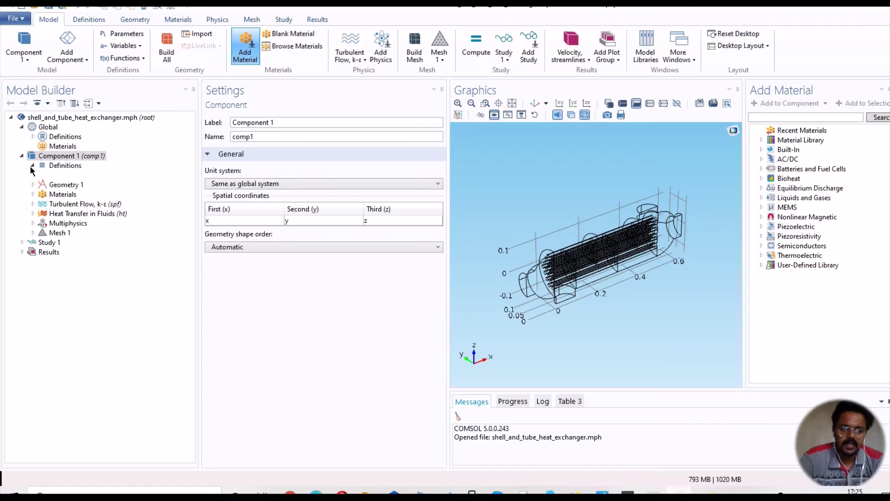
{"action": "left_click", "coordinate": [33, 166]}
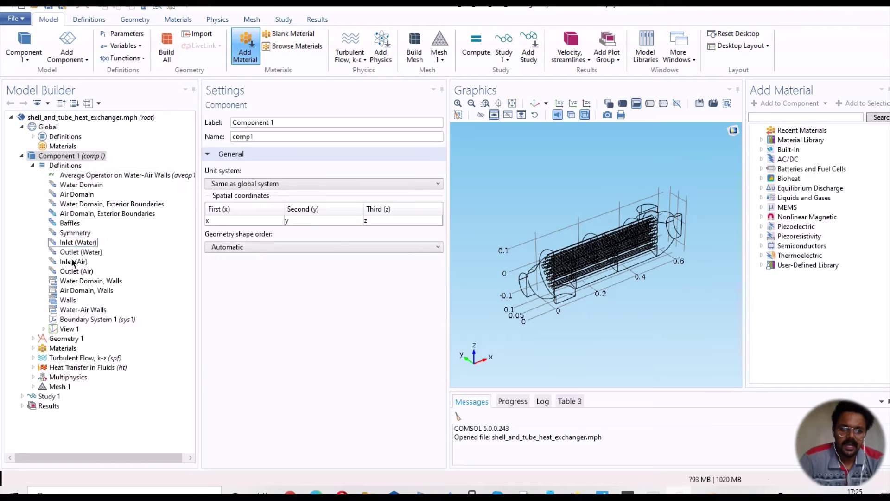
Step: Inspect the air domain exterior boundaries, baffles and symmetry selections in the component definitions
{"action": "left_click", "coordinate": [74, 215]}
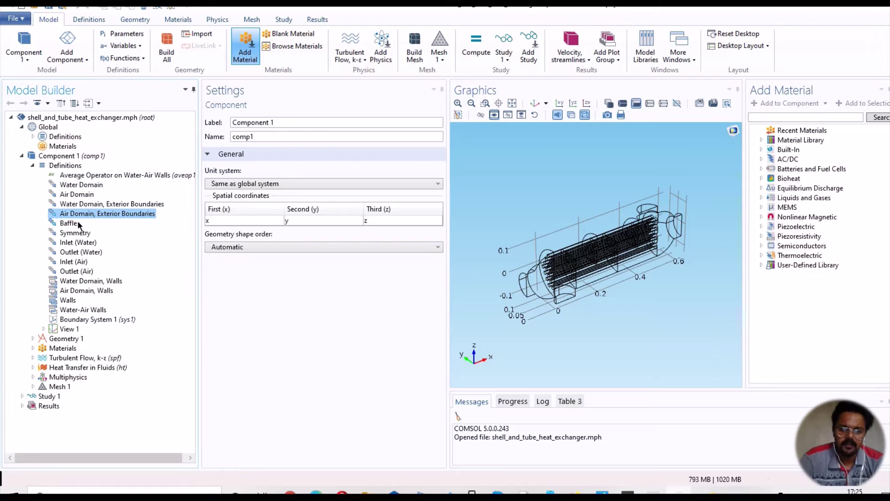
{"action": "left_click", "coordinate": [70, 223]}
{"action": "left_click", "coordinate": [72, 216]}
{"action": "left_click", "coordinate": [71, 224]}
{"action": "left_click", "coordinate": [72, 234]}
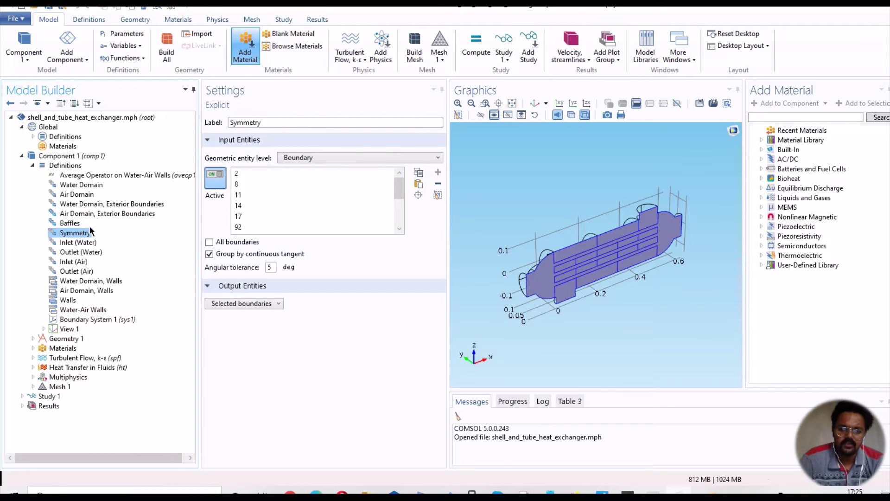
Step: Inspect which boundaries of the heat exchanger are assigned to the water inlet and water outlet selections
{"action": "left_click", "coordinate": [74, 244]}
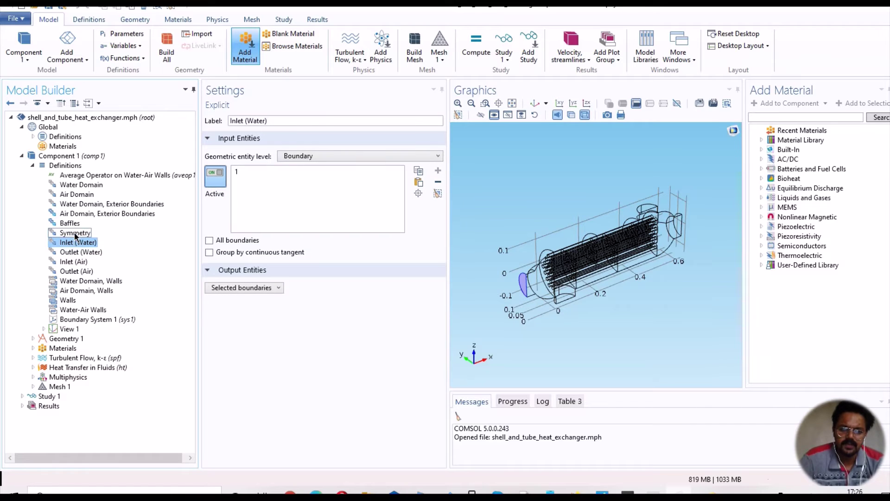
{"action": "left_click", "coordinate": [74, 233]}
{"action": "left_click", "coordinate": [76, 243]}
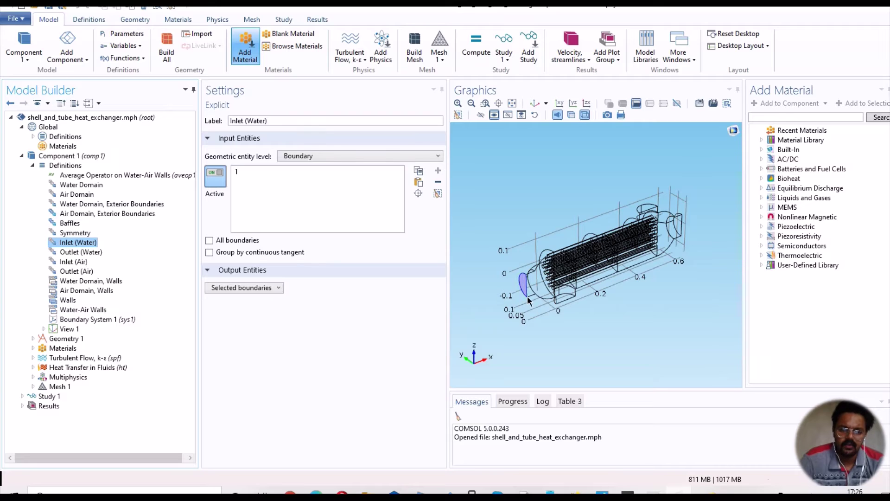
{"action": "left_click", "coordinate": [457, 103]}
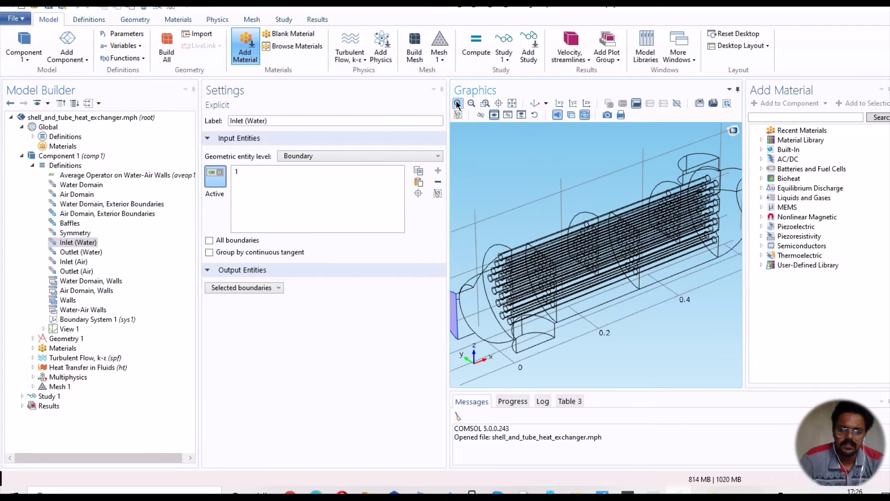
{"action": "left_click", "coordinate": [80, 254]}
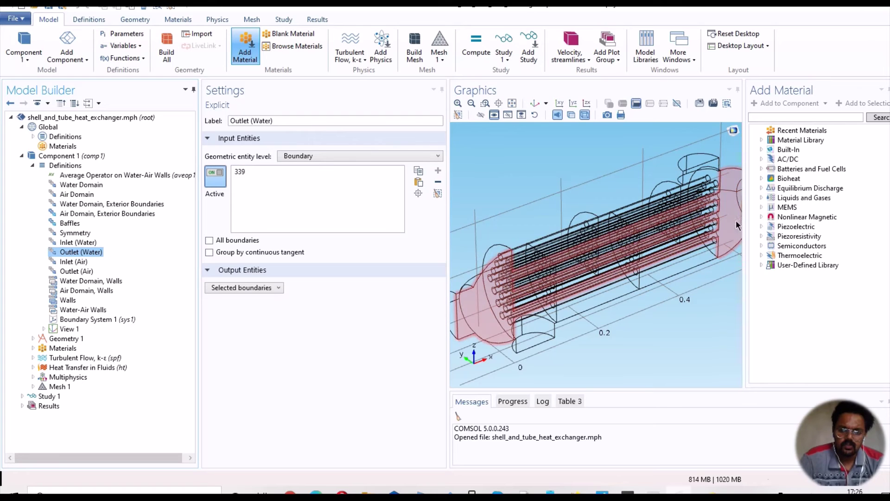
{"action": "left_click", "coordinate": [472, 103]}
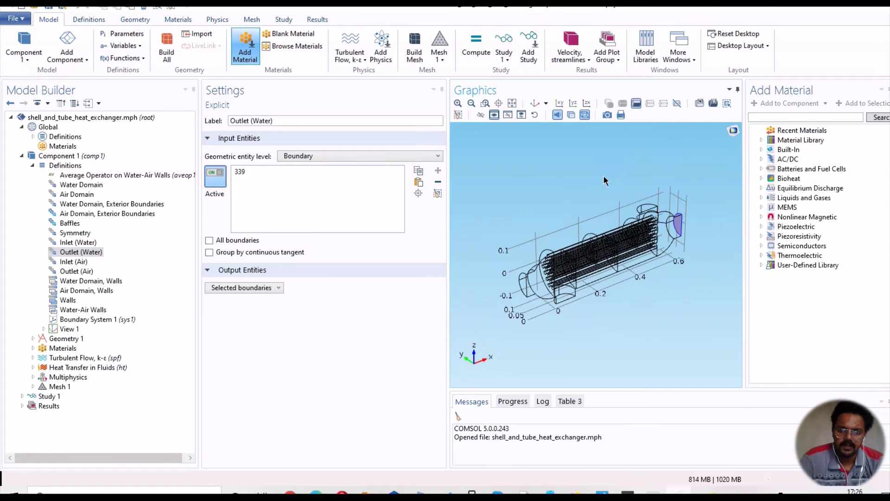
Step: Inspect which boundaries are assigned to the air inlet and air outlet selections
{"action": "left_click", "coordinate": [73, 262]}
{"action": "left_click", "coordinate": [77, 272]}
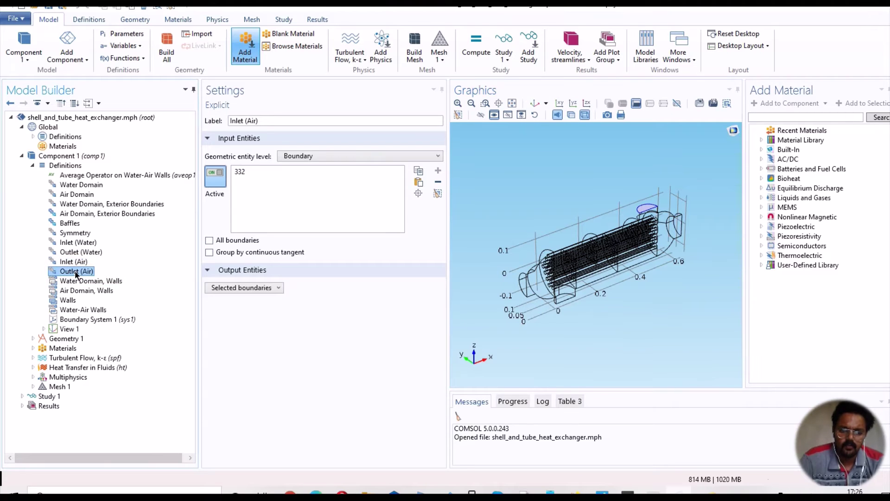
{"action": "left_click", "coordinate": [73, 262]}
{"action": "left_click", "coordinate": [76, 271]}
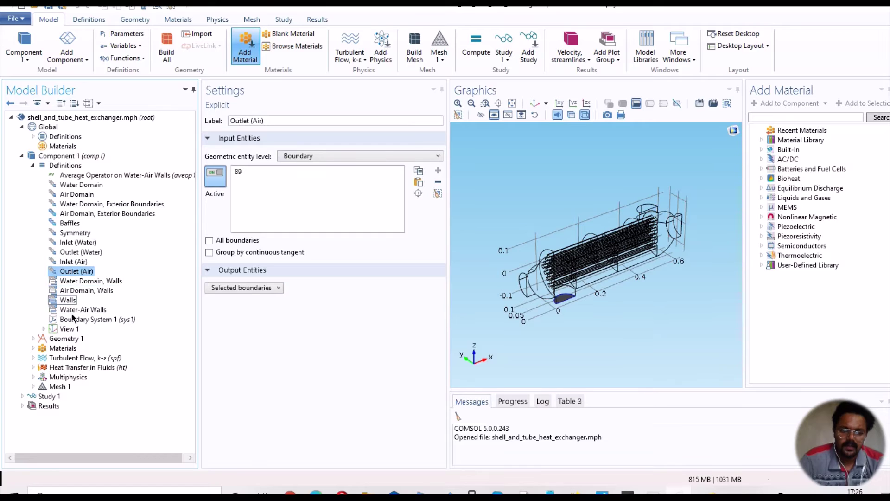
Step: Expand Geometry 1 and review the settings of its Import 1 feature
{"action": "left_click", "coordinate": [33, 339]}
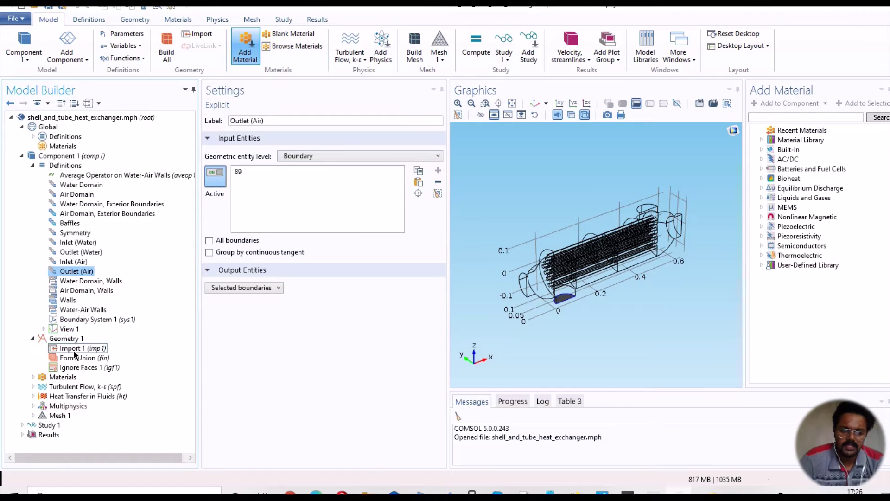
{"action": "left_click", "coordinate": [92, 348]}
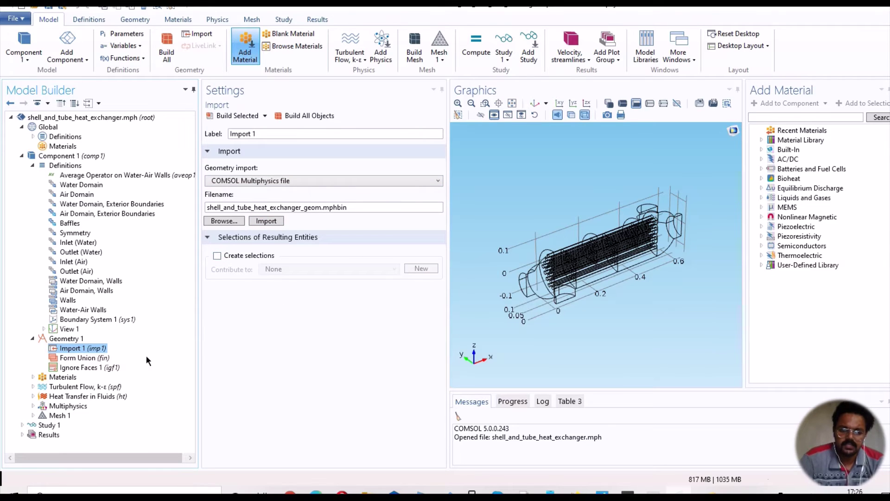
Step: Expand the component's materials and review the basic property group and refractive index of Air
{"action": "left_click", "coordinate": [33, 377]}
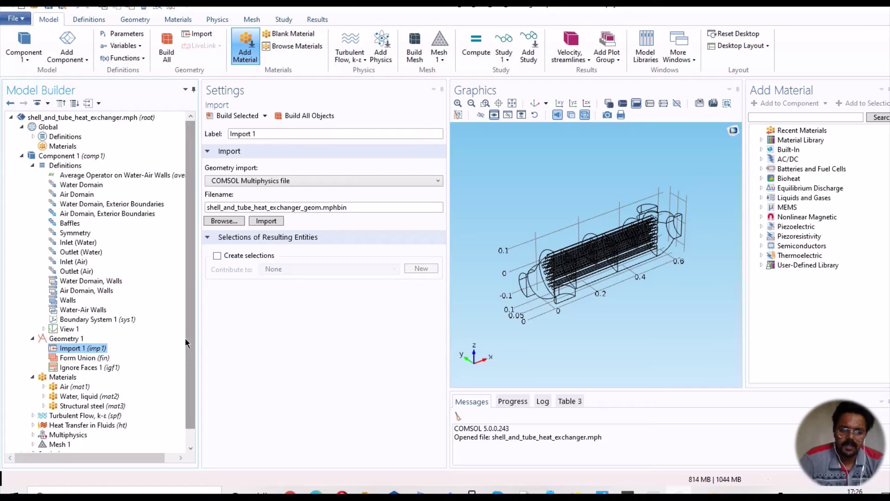
{"action": "left_click_drag", "start_coordinate": [188, 341], "coordinate": [188, 358]}
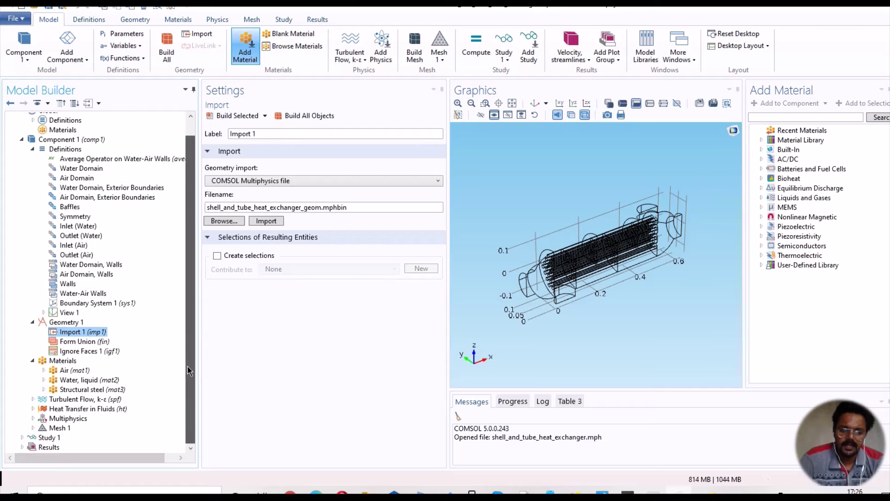
{"action": "left_click", "coordinate": [44, 371]}
{"action": "left_click", "coordinate": [86, 380]}
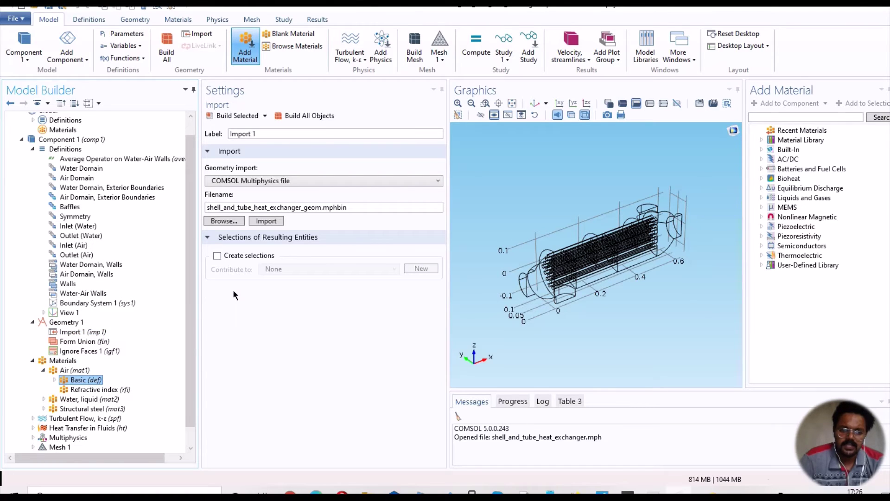
{"action": "scroll", "coordinate": [330, 306], "scroll_direction": "down", "scroll_amount": 1}
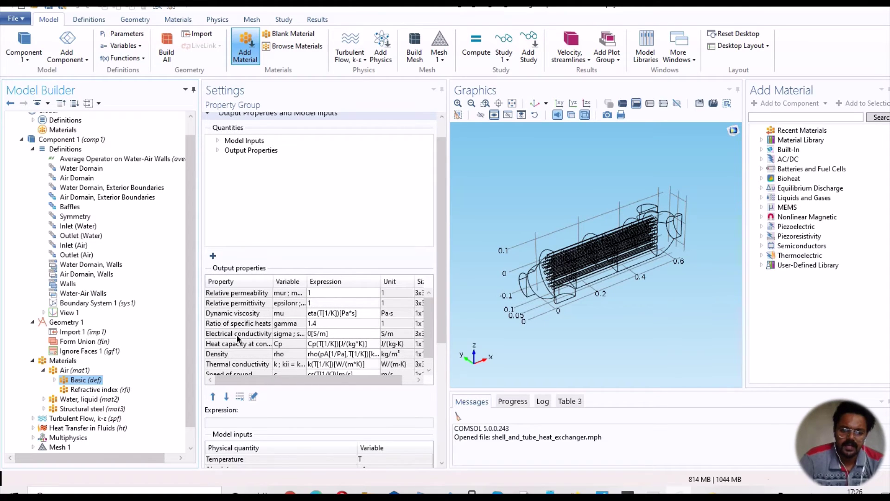
{"action": "left_click", "coordinate": [97, 390]}
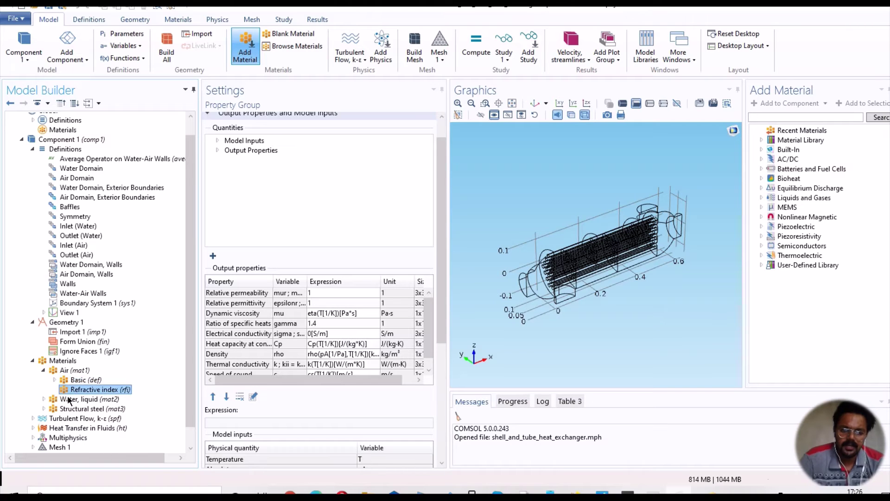
Step: Review the domain assignment and basic output properties of the liquid water material
{"action": "left_click", "coordinate": [89, 399]}
{"action": "double_click", "coordinate": [70, 399]}
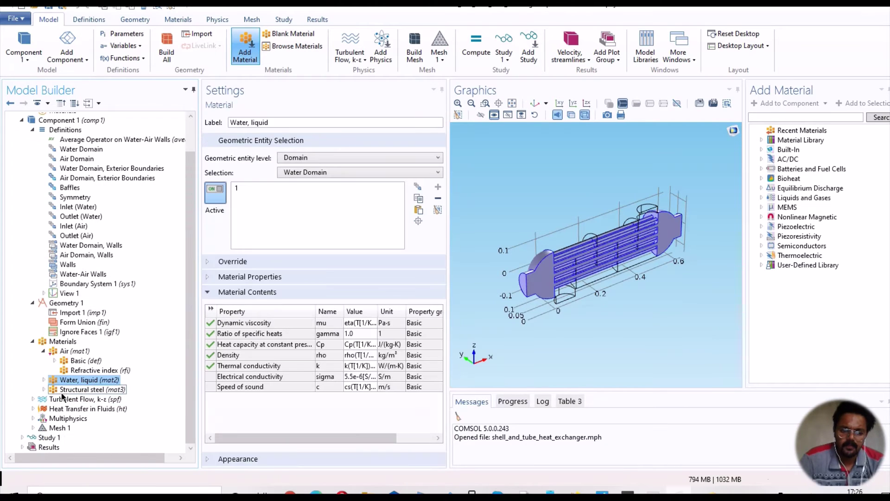
{"action": "left_click", "coordinate": [72, 391]}
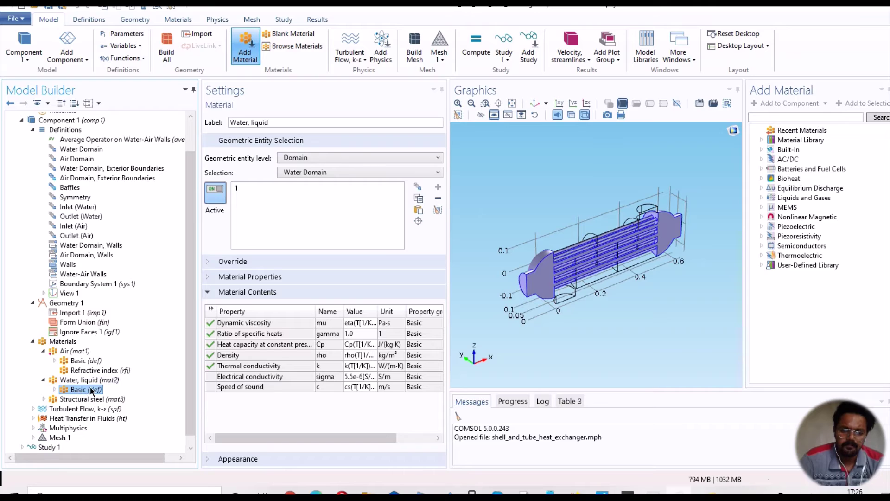
{"action": "left_click_drag", "start_coordinate": [445, 275], "coordinate": [444, 306]}
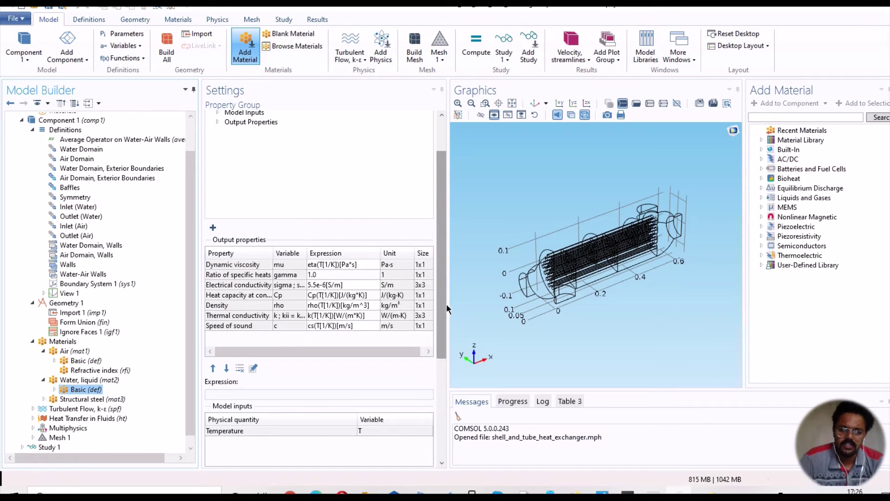
Step: Expand the Structural steel material and review its boundary selection and material contents
{"action": "scroll", "coordinate": [188, 363], "scroll_direction": "down", "scroll_amount": 1}
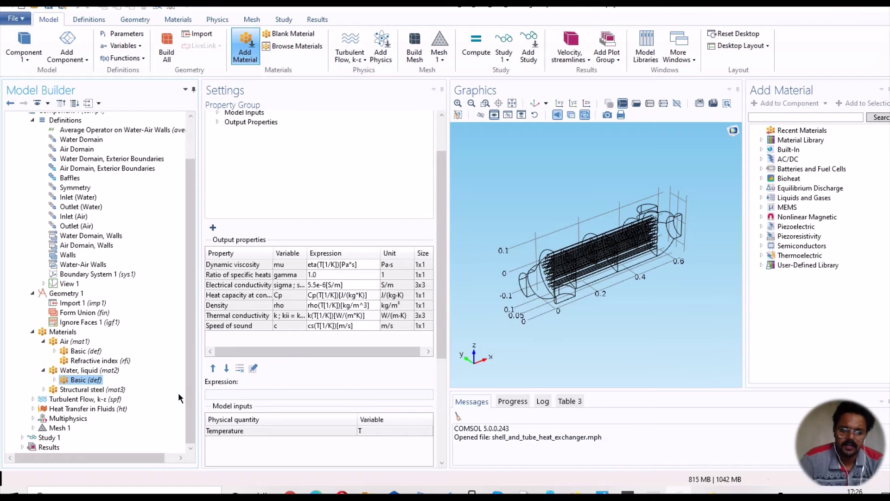
{"action": "left_click", "coordinate": [44, 390]}
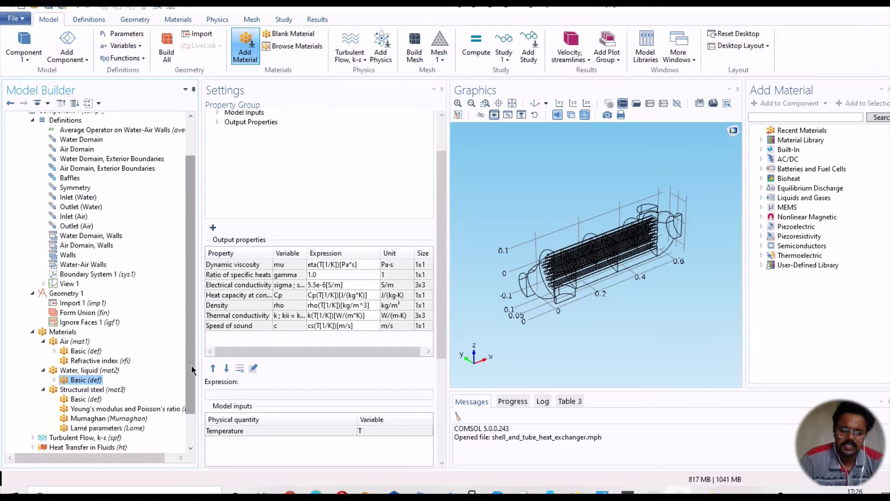
{"action": "scroll", "coordinate": [189, 389], "scroll_direction": "down", "scroll_amount": 4}
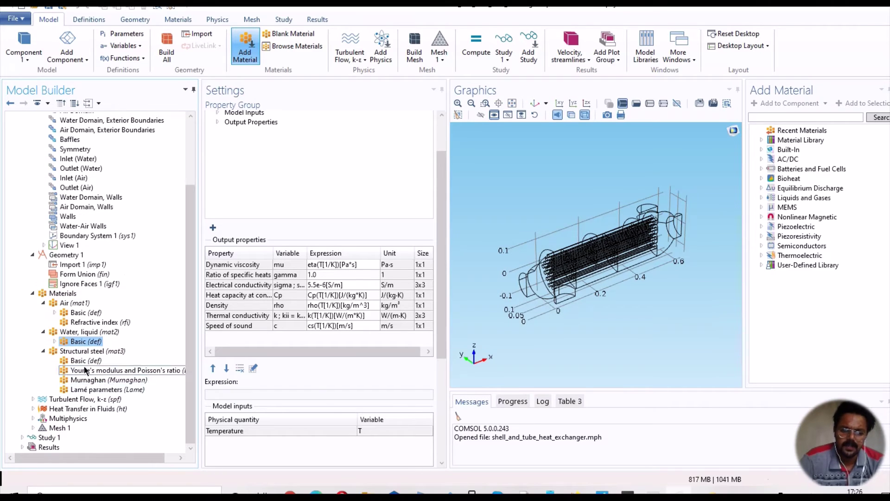
{"action": "left_click", "coordinate": [82, 351]}
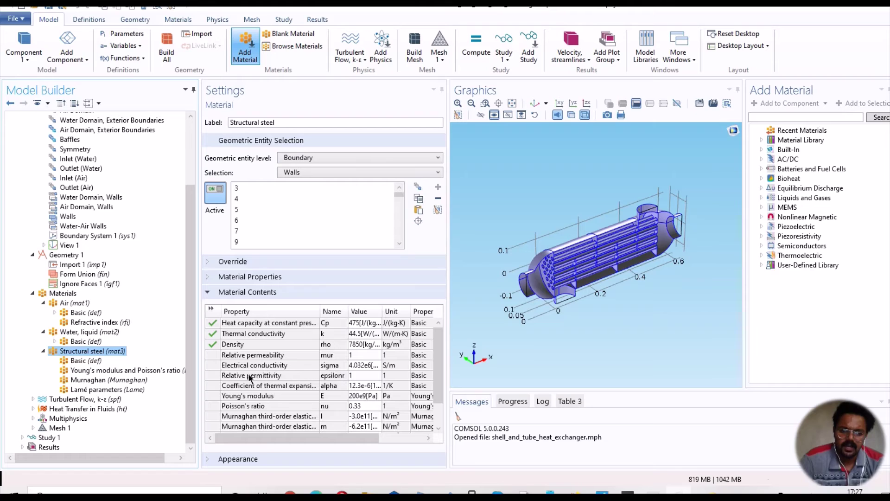
Step: Expand the Turbulent Flow, k-ε physics and examine the equations and model inputs of Fluid Properties 1
{"action": "left_click", "coordinate": [33, 399]}
{"action": "scroll", "coordinate": [190, 356], "scroll_direction": "down", "scroll_amount": 3}
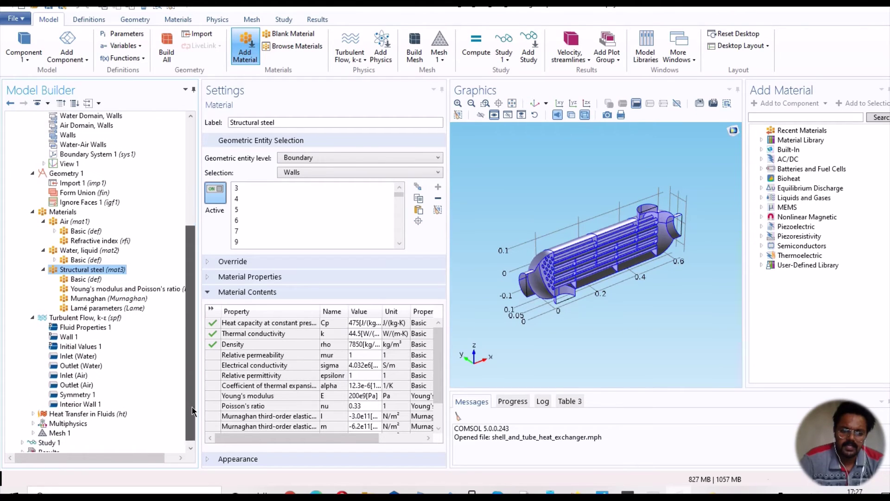
{"action": "left_click", "coordinate": [84, 322]}
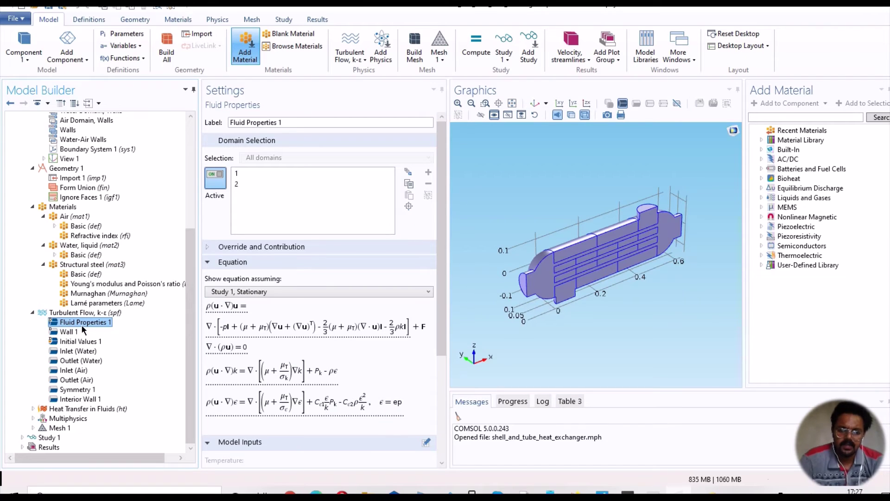
{"action": "left_click_drag", "start_coordinate": [441, 305], "coordinate": [442, 330]}
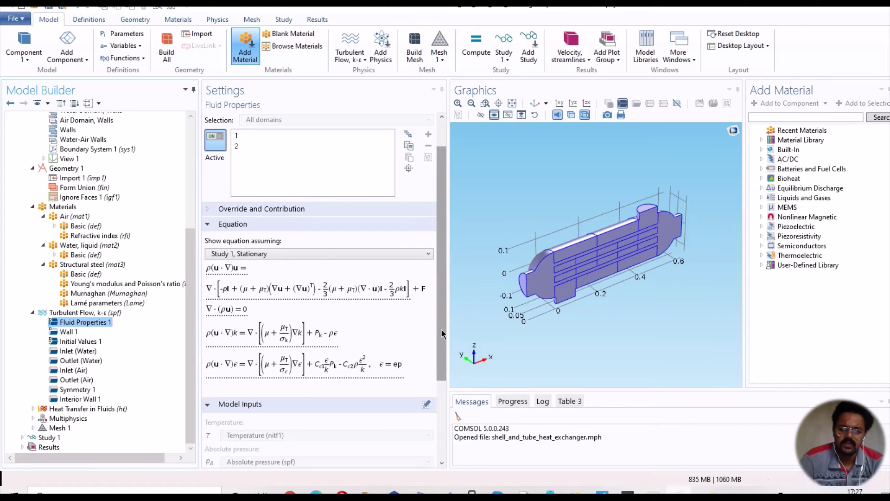
Step: Review the Wall 1, water inlet, air inlet and Interior Wall 1 boundary conditions of the turbulent flow physics
{"action": "key", "text": "Down"}
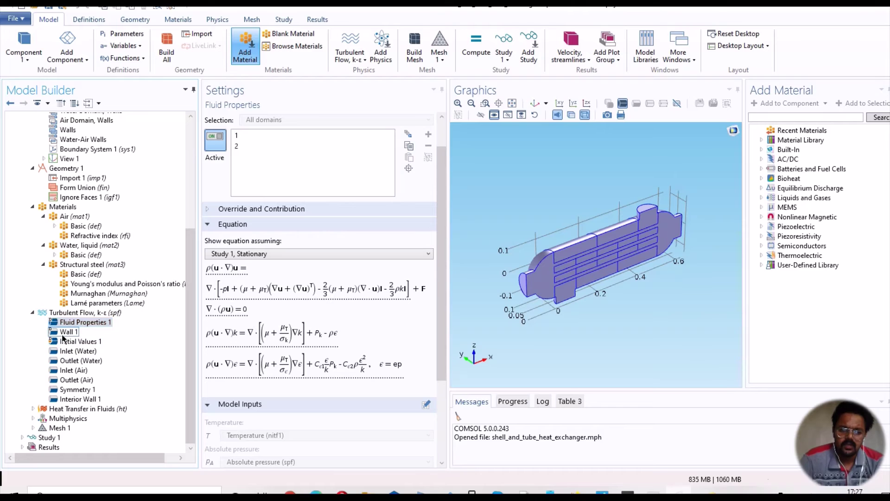
{"action": "left_click", "coordinate": [68, 353]}
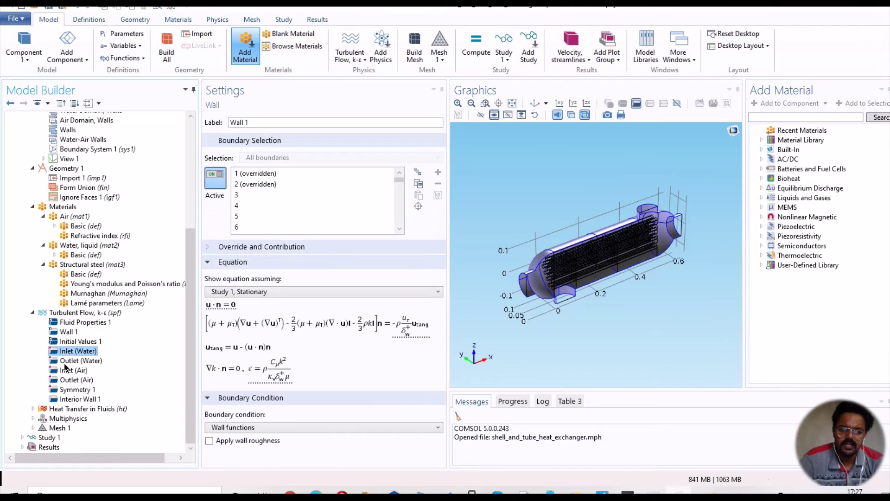
{"action": "left_click", "coordinate": [66, 371]}
{"action": "left_click", "coordinate": [71, 399]}
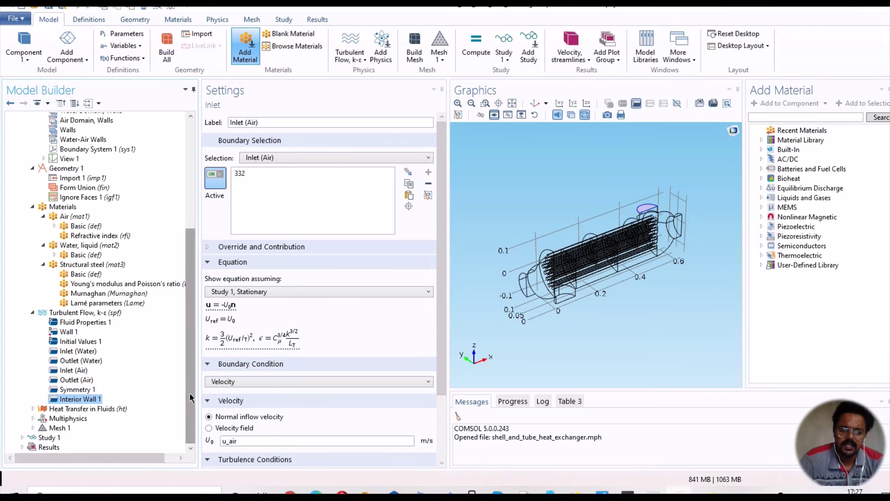
Step: Expand the Heat Transfer in Fluids physics and review its Heat Transfer in Fluids 1, Initial Values 1 and Thermal Insulation 1 nodes
{"action": "left_click", "coordinate": [33, 409]}
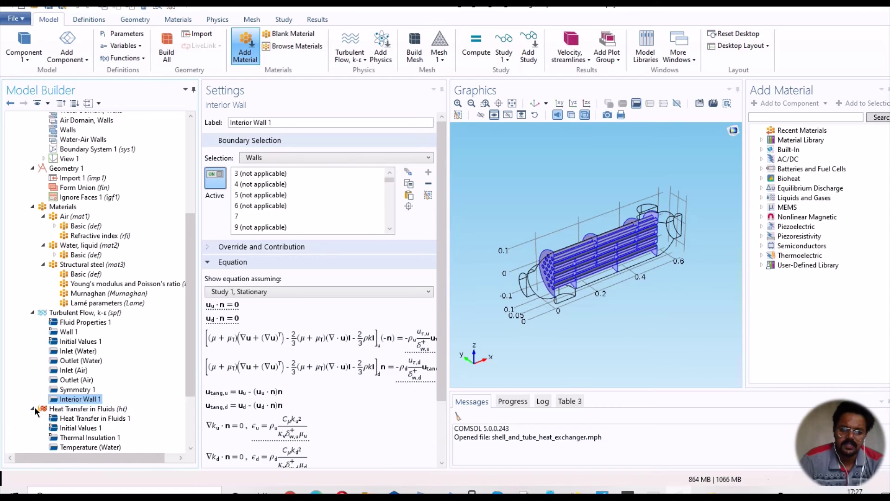
{"action": "left_click_drag", "start_coordinate": [195, 370], "coordinate": [191, 426]}
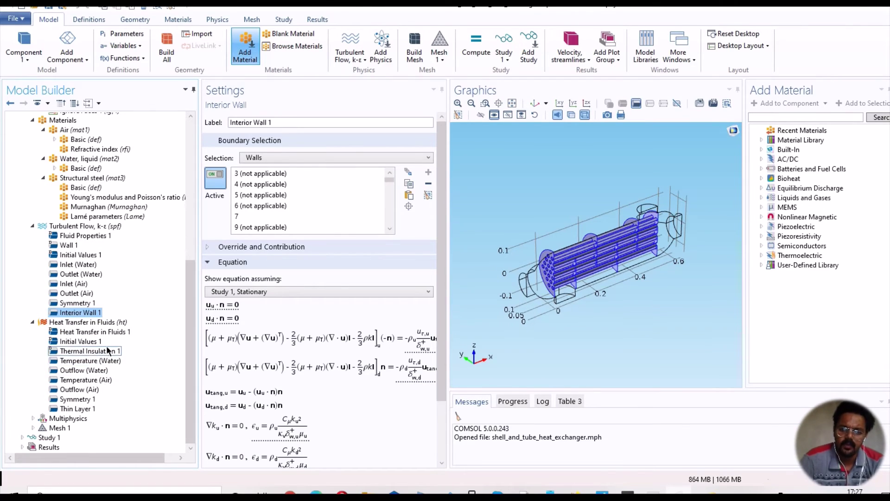
{"action": "left_click", "coordinate": [94, 333]}
{"action": "left_click", "coordinate": [80, 342]}
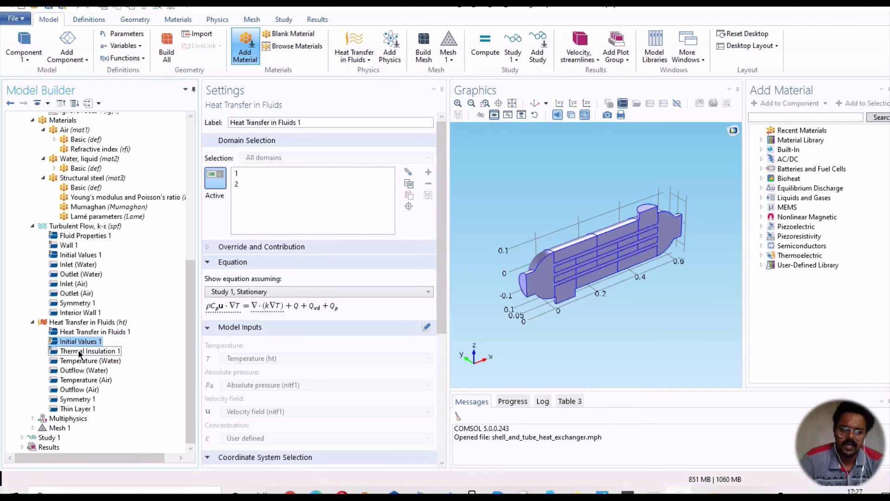
{"action": "left_click", "coordinate": [81, 352]}
Step: Review the water and air temperature and outflow conditions and the Symmetry 1 boundary of the heat transfer physics, ending at Multiphysics
{"action": "left_click", "coordinate": [78, 362]}
{"action": "left_click", "coordinate": [79, 371]}
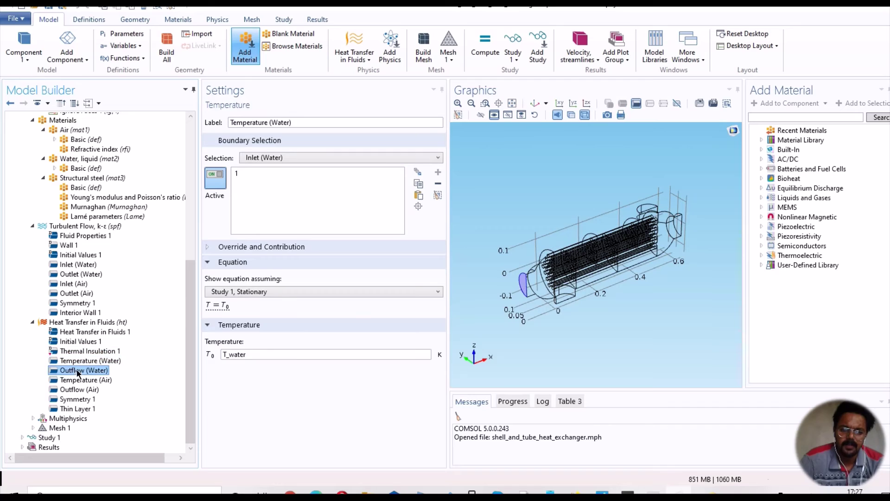
{"action": "left_click", "coordinate": [78, 380]}
{"action": "left_click", "coordinate": [78, 390]}
{"action": "left_click", "coordinate": [78, 398]}
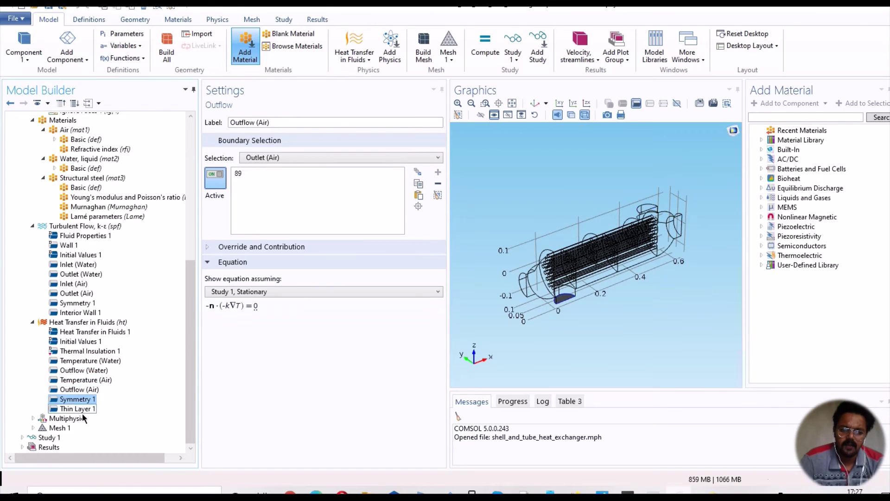
{"action": "left_click", "coordinate": [70, 418]}
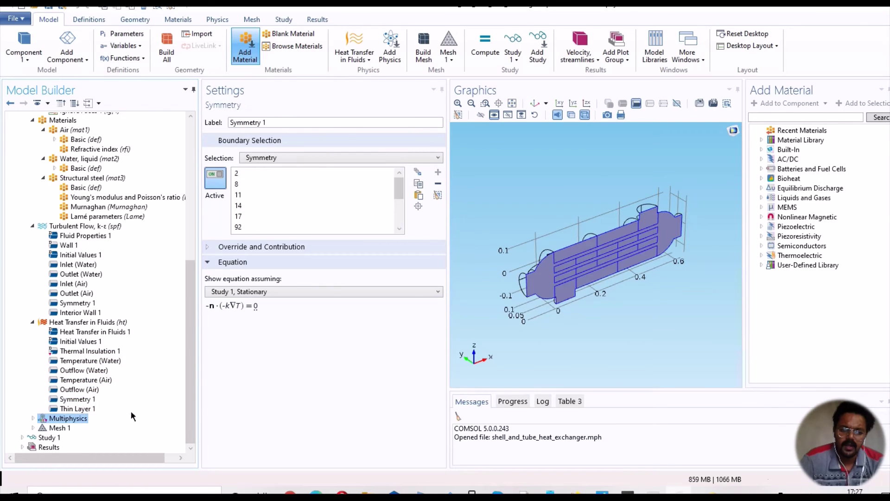
Step: Expand Mesh 1 and review its sequence type and the size, refinement, tetrahedral and boundary layer nodes
{"action": "left_click", "coordinate": [32, 428]}
{"action": "left_click", "coordinate": [60, 429]}
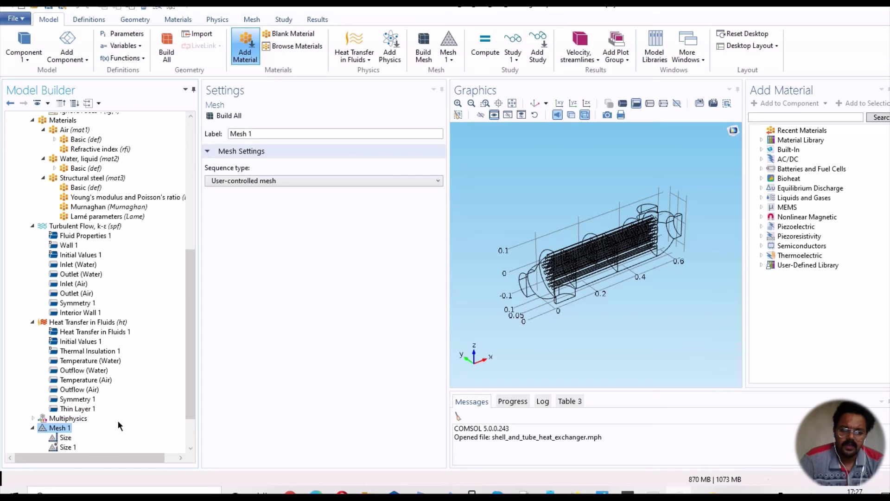
{"action": "left_click_drag", "start_coordinate": [193, 385], "coordinate": [187, 413]}
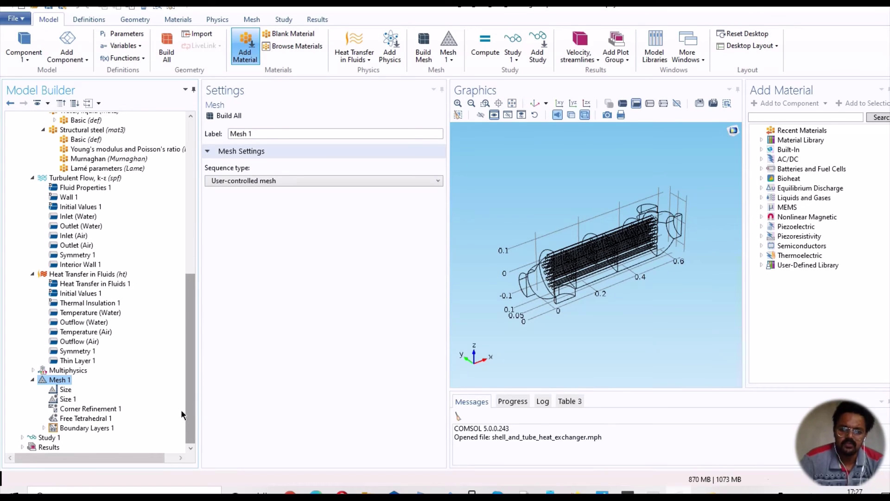
Step: Expand Study 1 and review its stationary step and solver configurations
{"action": "left_click", "coordinate": [22, 437]}
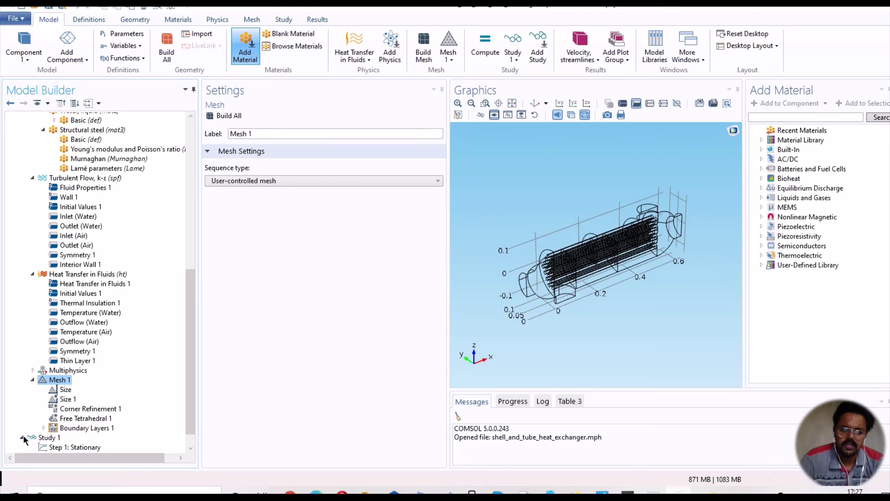
{"action": "left_click_drag", "start_coordinate": [192, 415], "coordinate": [193, 420]}
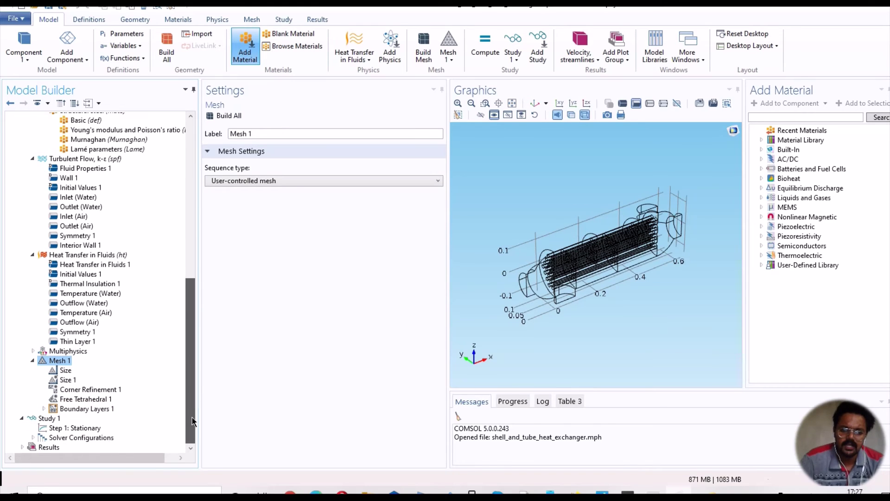
{"action": "left_click", "coordinate": [51, 438]}
Step: Expand the Results node and look through the velocity, pressure and temperature plot groups
{"action": "left_click", "coordinate": [30, 447]}
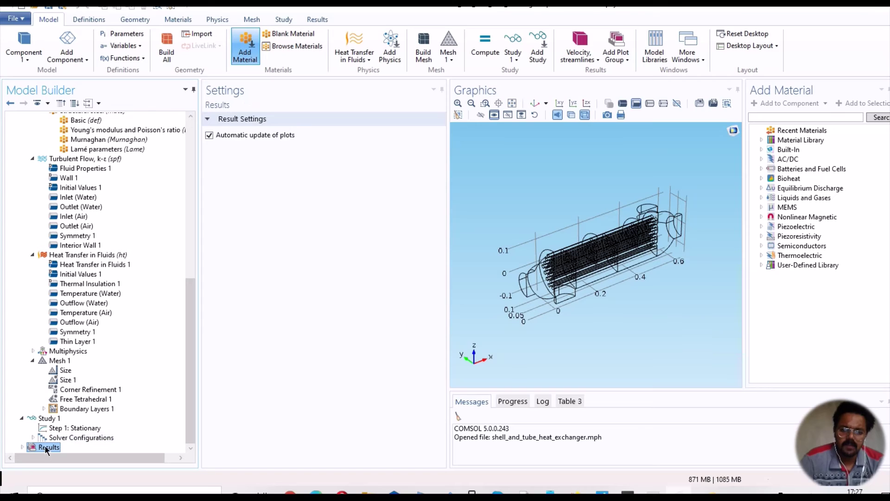
{"action": "left_click", "coordinate": [22, 447]}
{"action": "left_click_drag", "start_coordinate": [190, 366], "coordinate": [189, 421]}
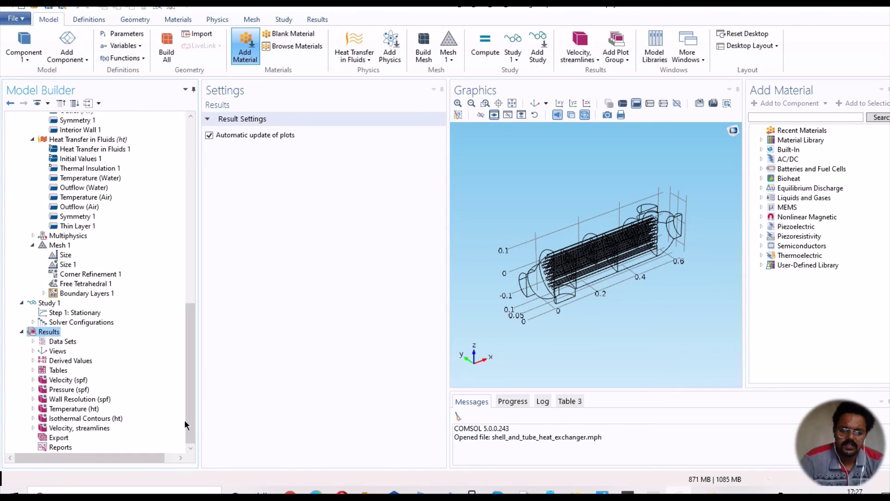
{"action": "left_click", "coordinate": [70, 383]}
{"action": "left_click", "coordinate": [73, 391]}
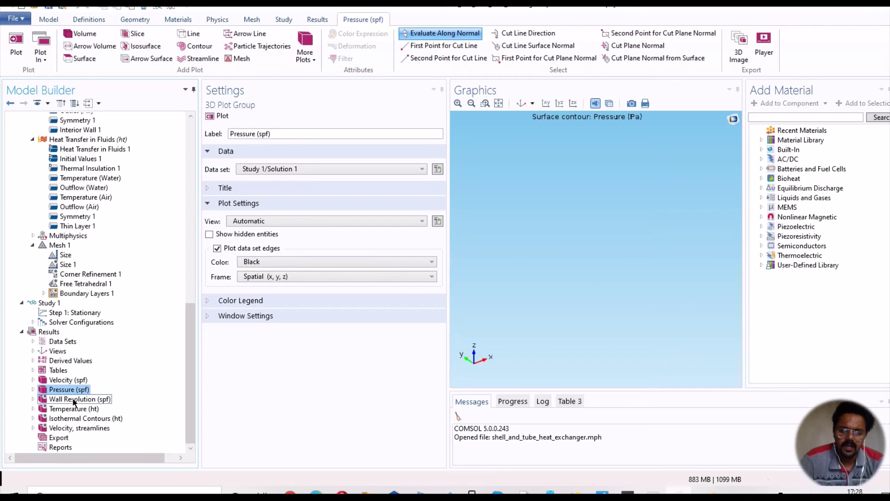
{"action": "left_click", "coordinate": [75, 410]}
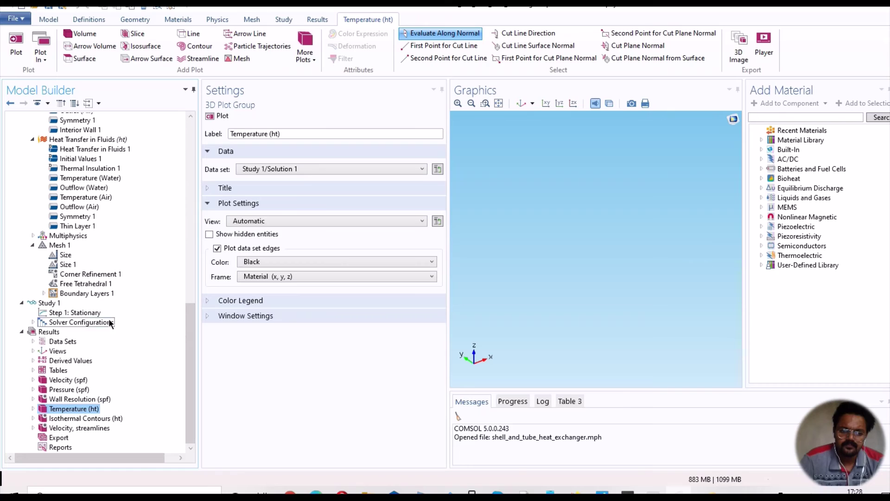
Step: Start computing the stationary step of Study 1 for both the turbulent flow and heat transfer physics
{"action": "left_click", "coordinate": [90, 315]}
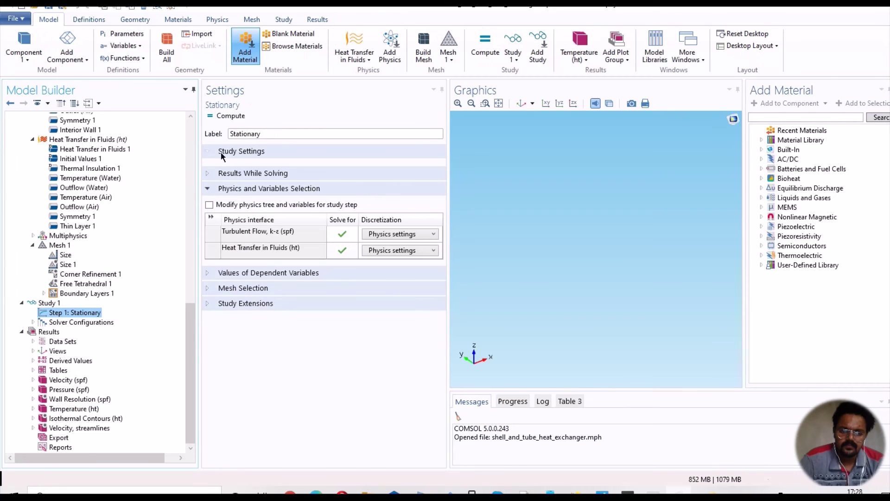
{"action": "left_click", "coordinate": [231, 117]}
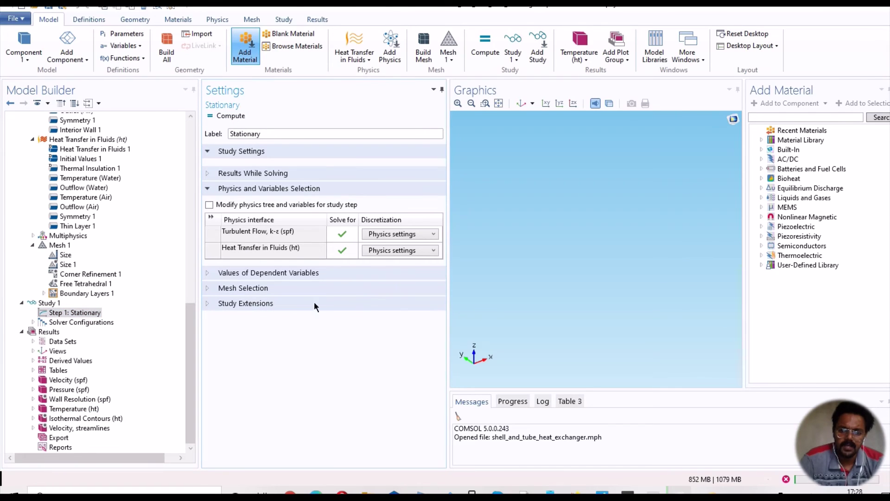